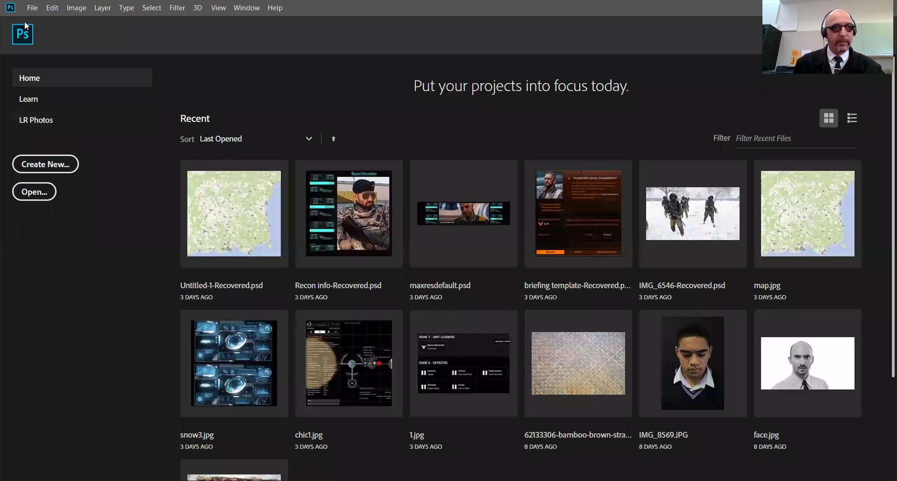
Create a new document from the A3 Print preset in Landscape, 420 × 297 mm at 300 ppi
left_click(32, 7)
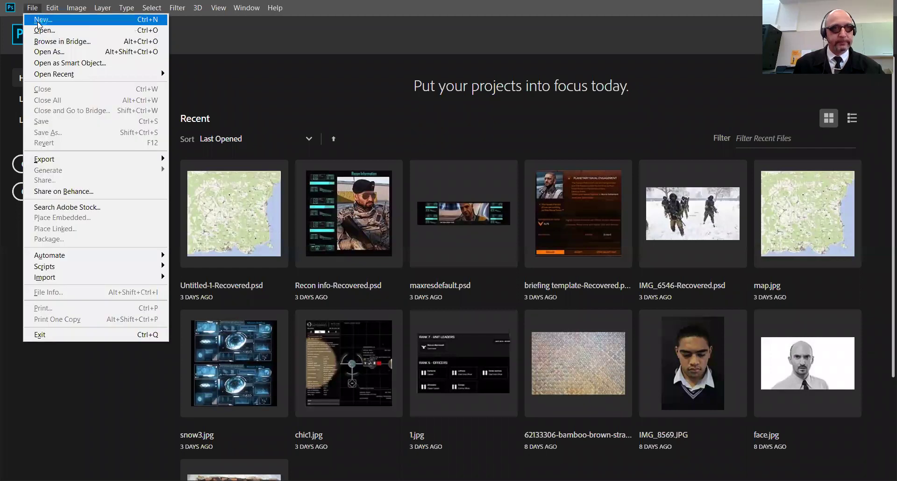
left_click(252, 119)
key("ctrl+n")
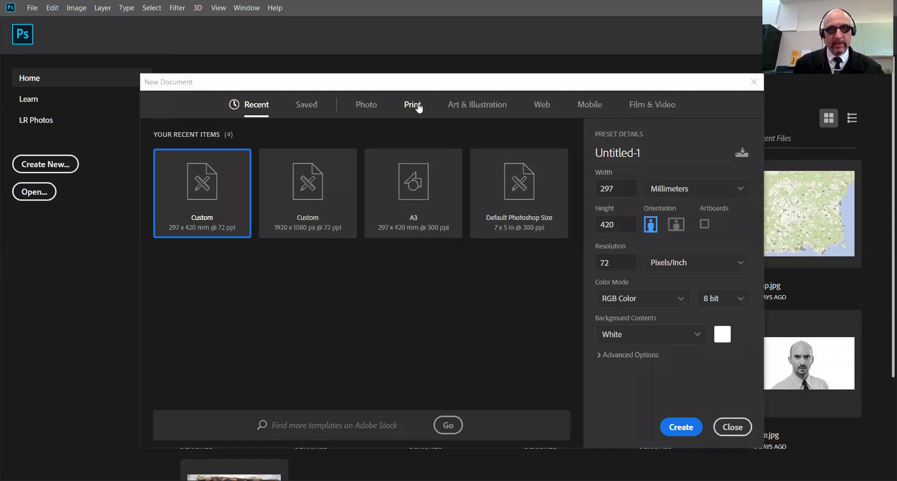
left_click(417, 106)
left_click(363, 253)
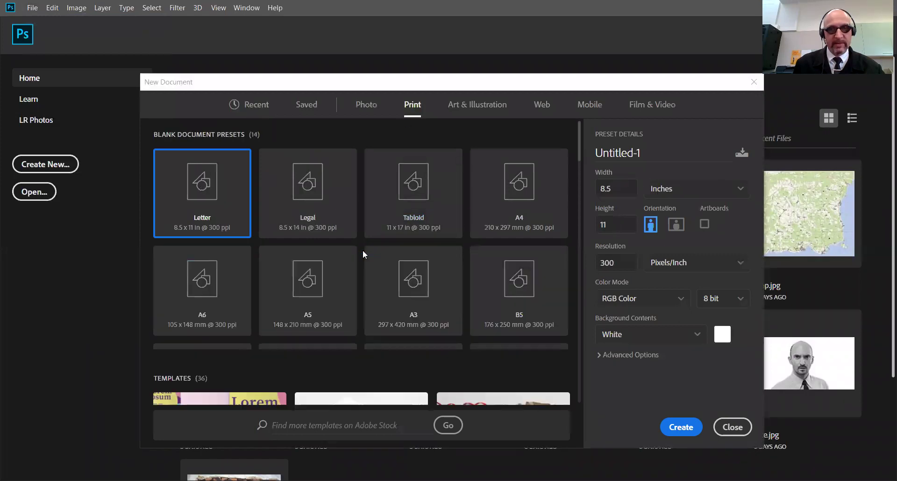
left_click(409, 301)
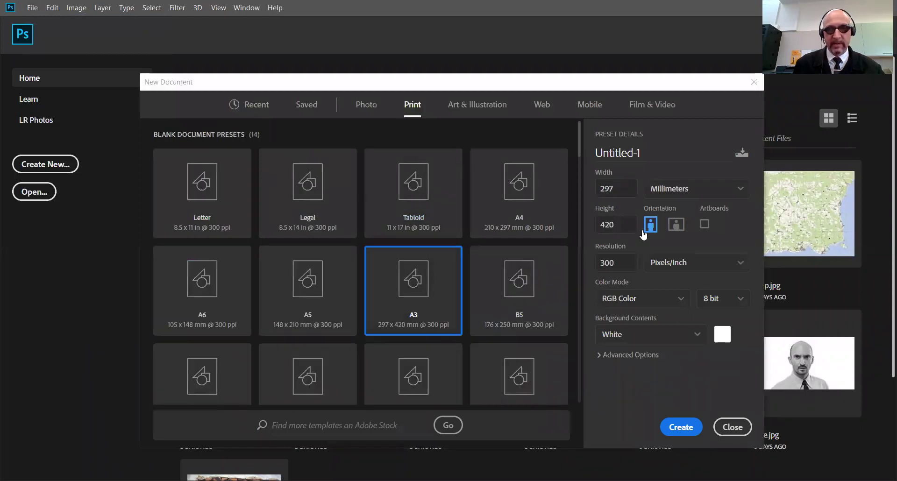
left_click(672, 225)
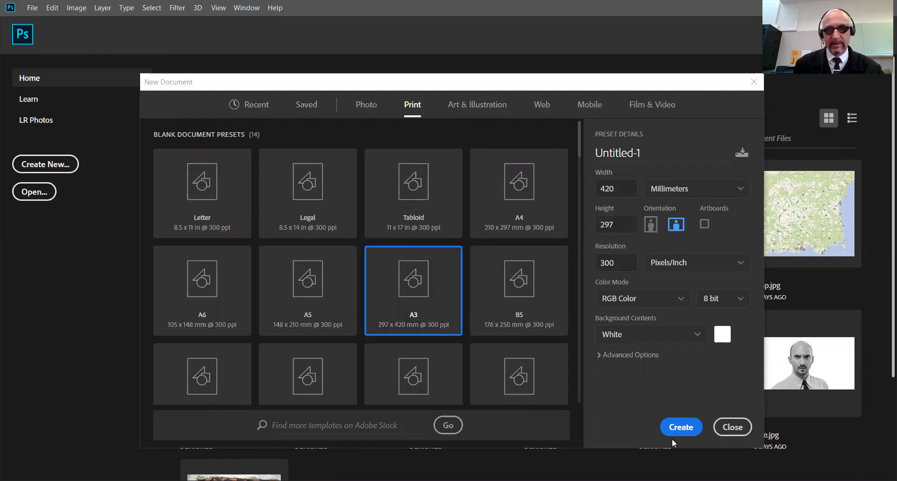
left_click(680, 427)
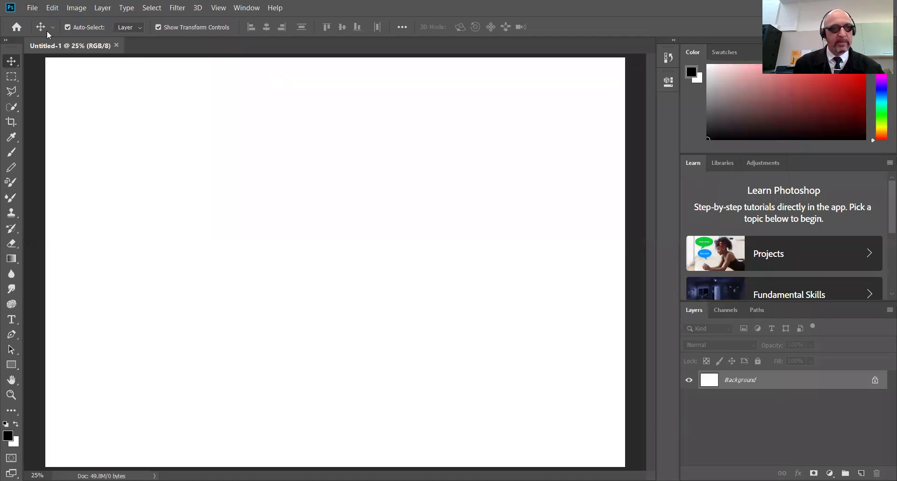
Open Bowen-state-exterior-2 from the school programe folder on Local Disk (D:)
left_click(32, 8)
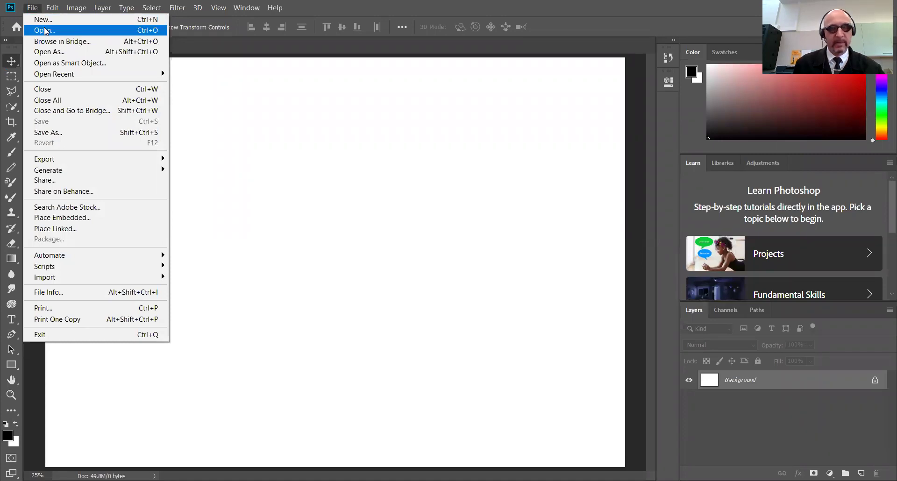
left_click(45, 30)
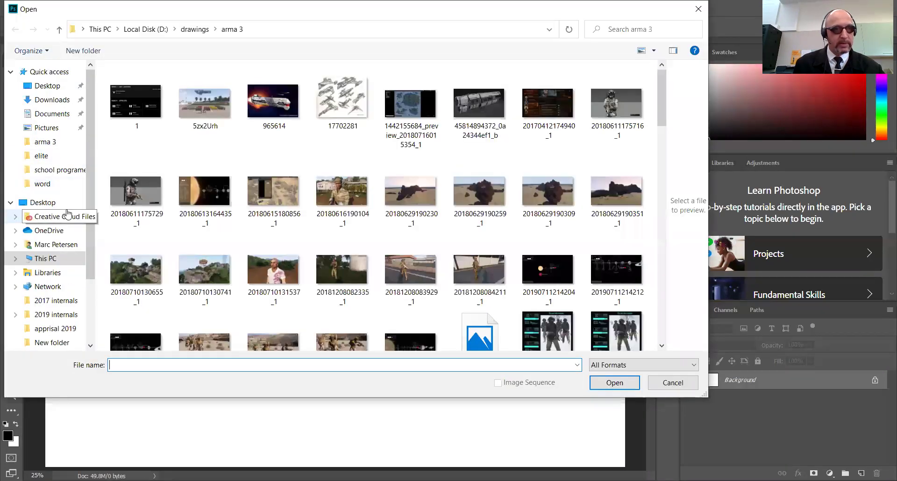
left_click(46, 261)
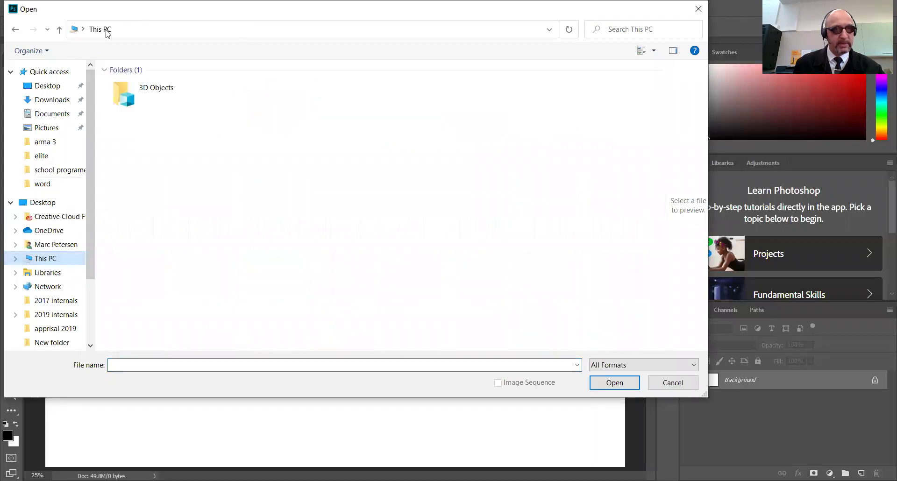
left_click(313, 217)
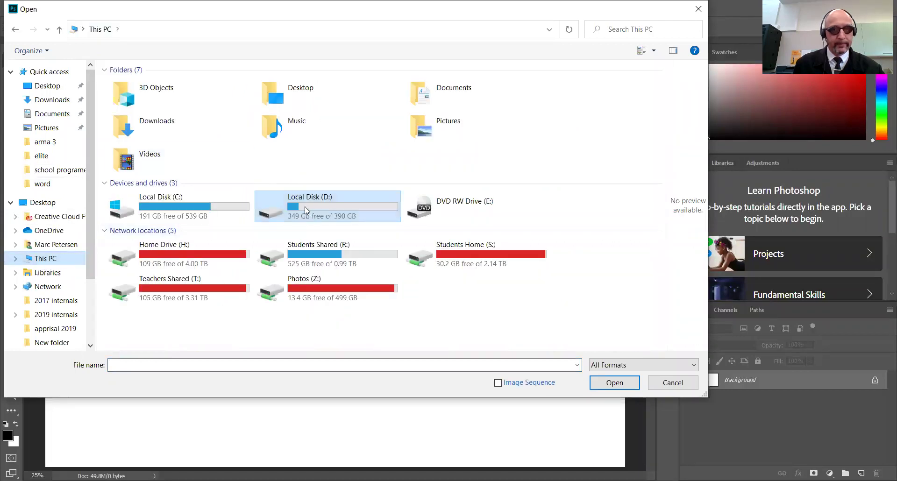
double_click(306, 210)
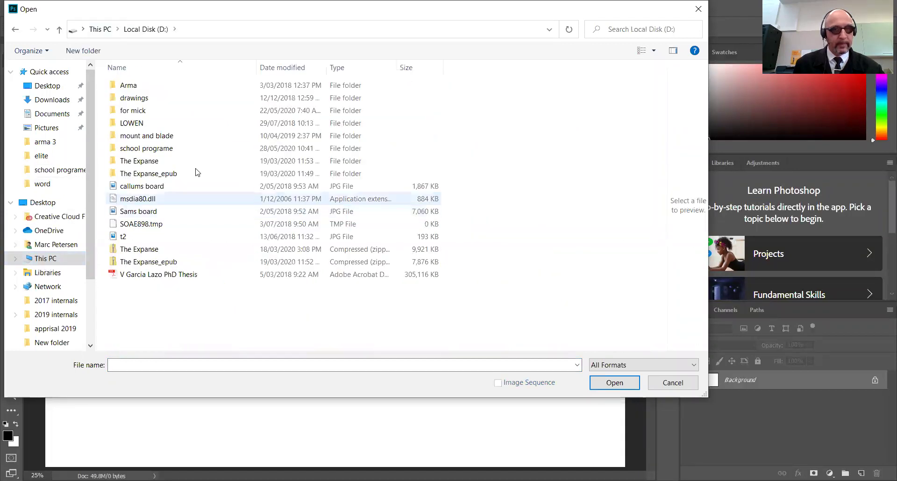
double_click(169, 148)
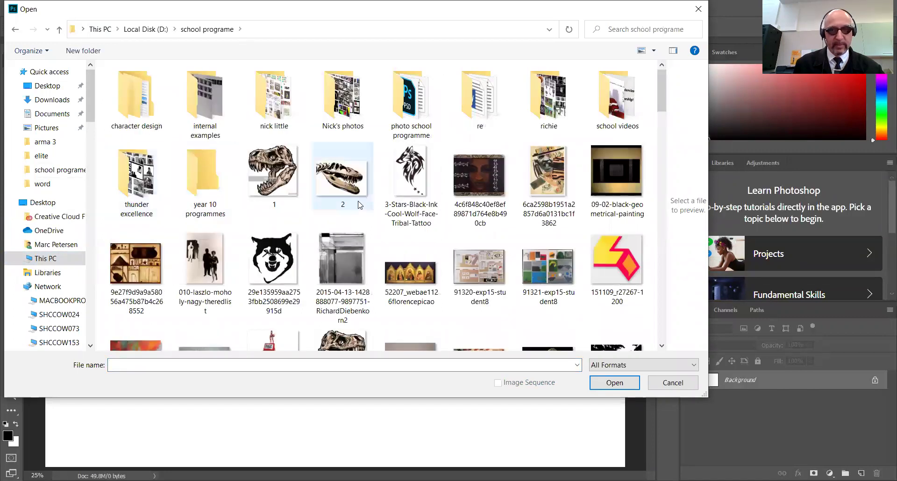
scroll(358, 201, "down", 5)
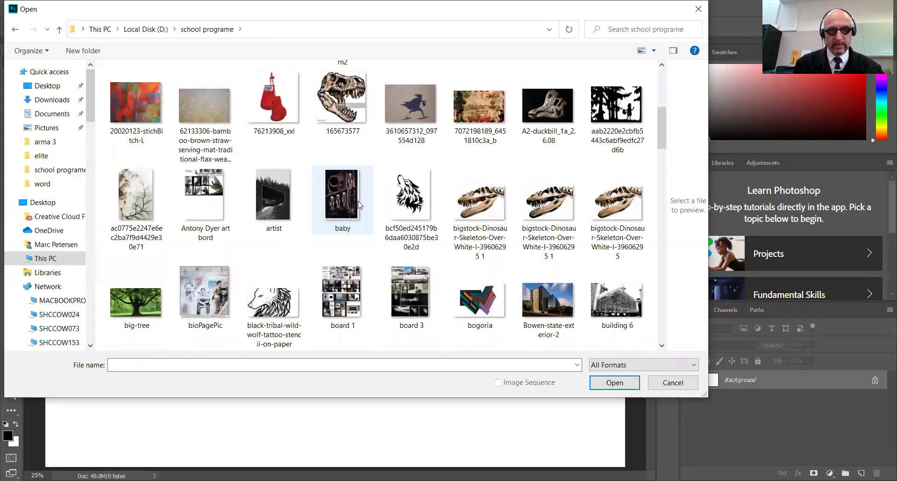
left_click(552, 294)
left_click(613, 382)
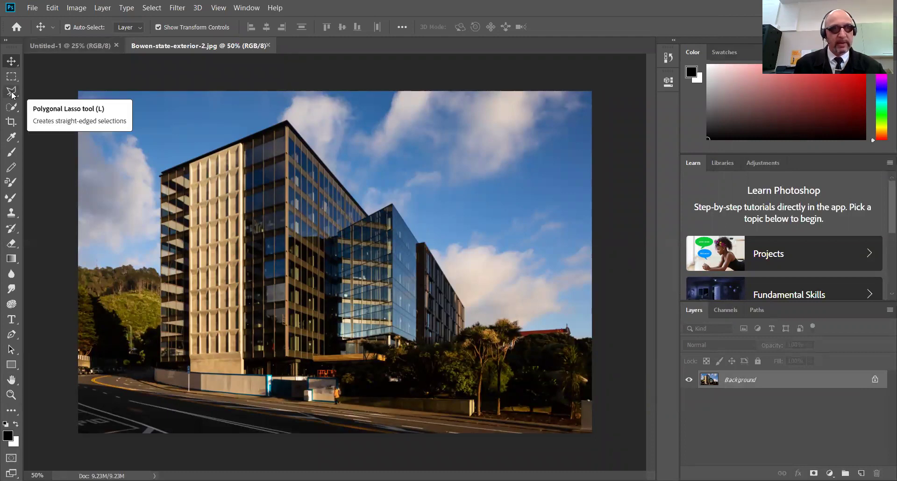
Trace the building's left edge and base with the Polygonal Lasso tool
left_click(11, 93)
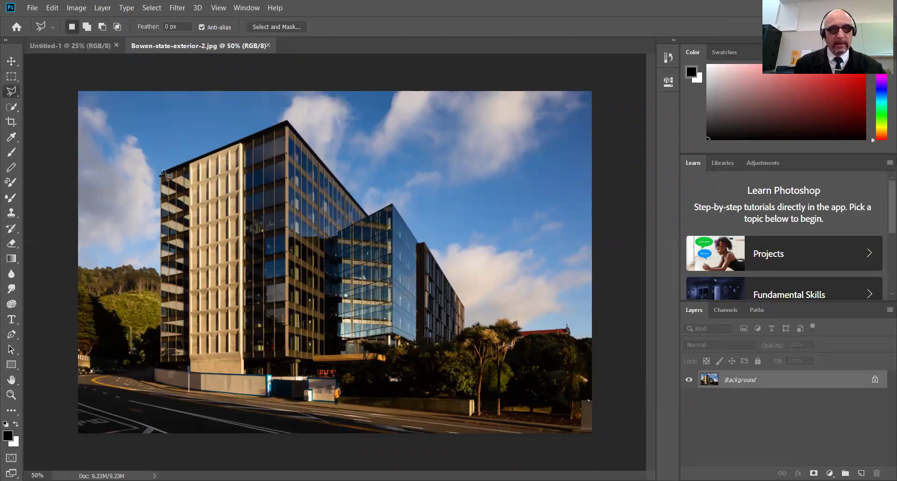
left_click(160, 175)
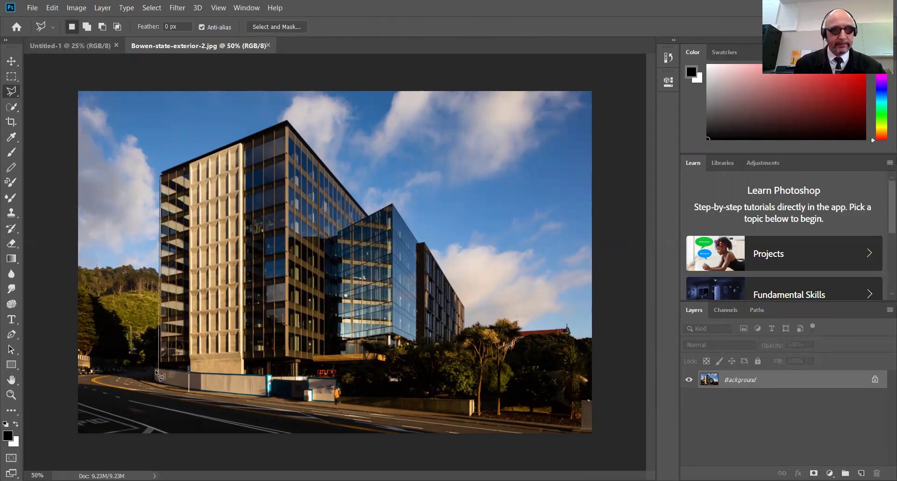
left_click(161, 369)
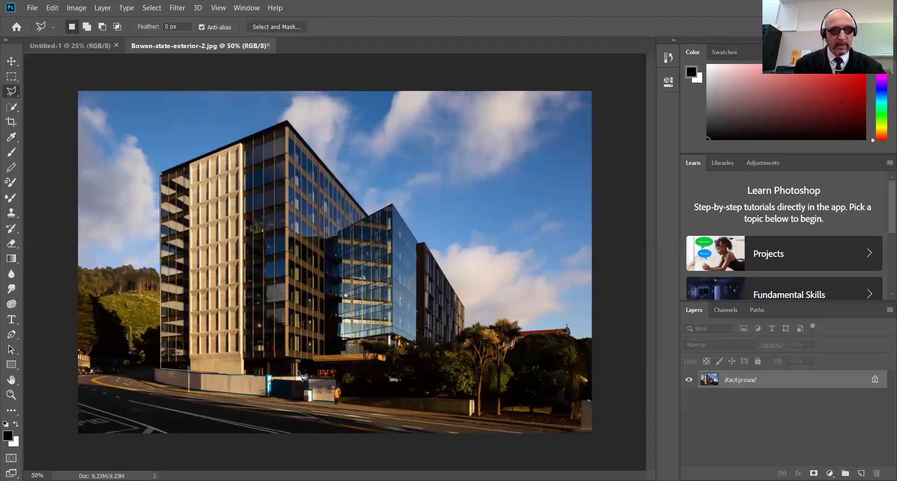
left_click(298, 375)
left_click(299, 359)
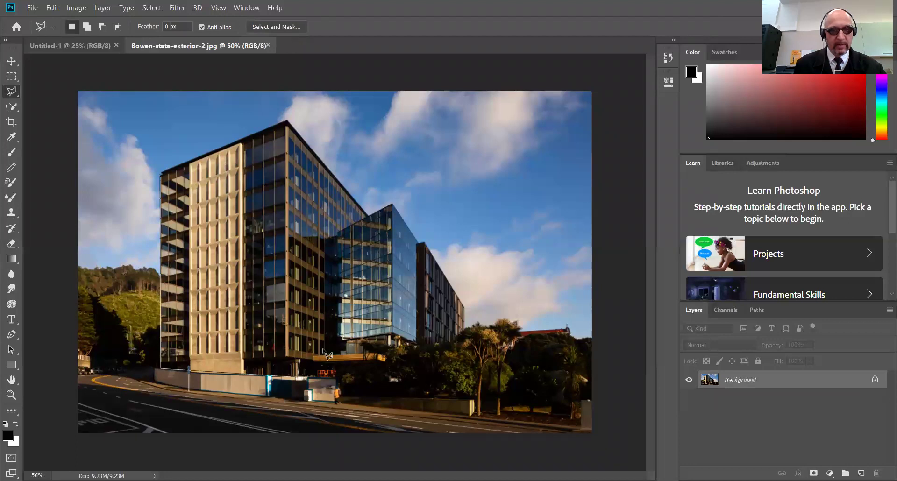
left_click(338, 358)
left_click(330, 344)
Outline the glass wing and roofline, close the selection, and copy the building
left_click(391, 334)
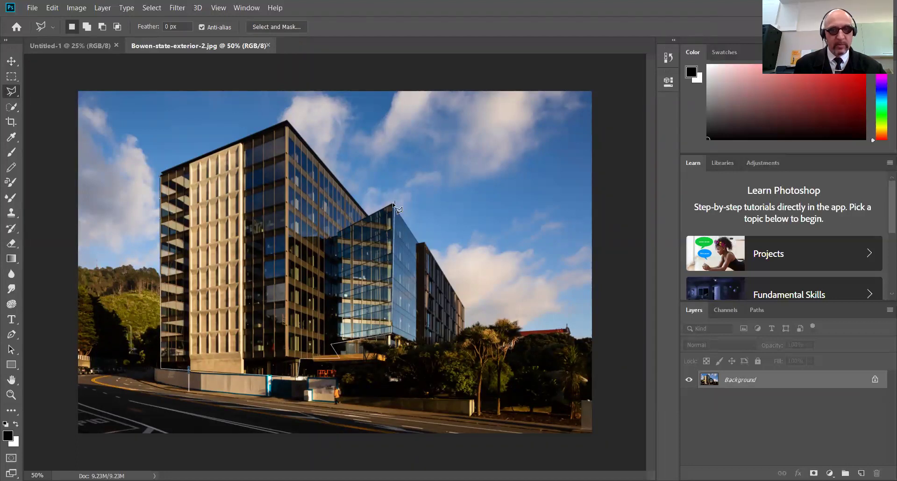
left_click(392, 204)
left_click(339, 234)
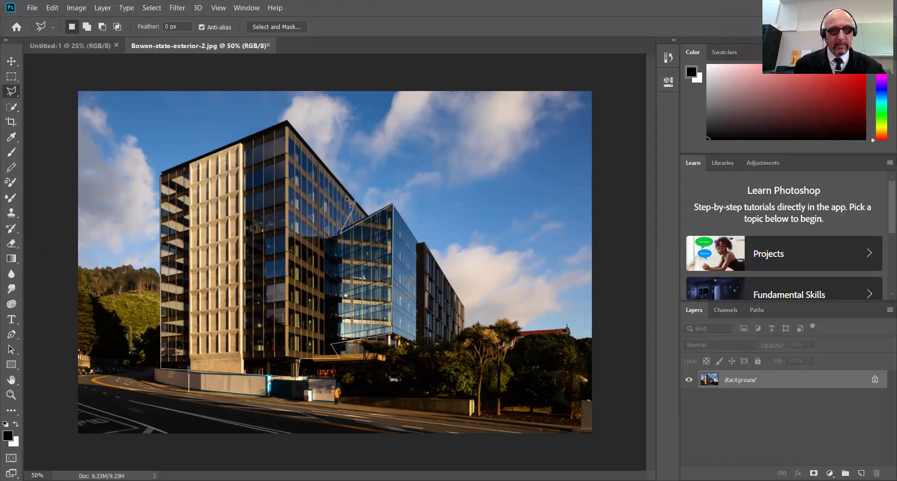
left_click(339, 182)
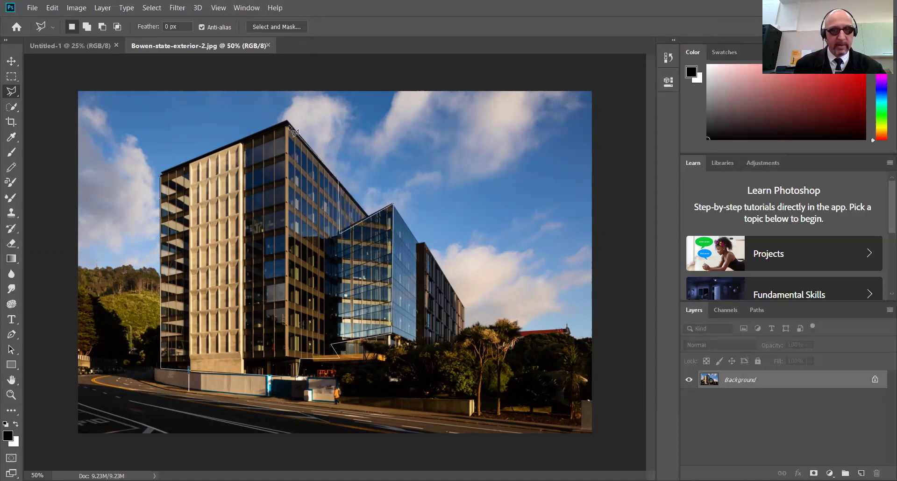
left_click(286, 118)
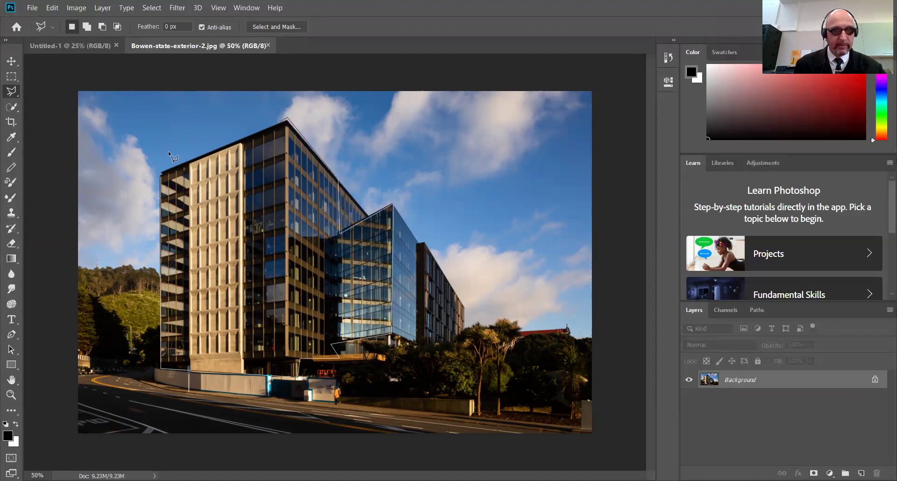
left_click(161, 178)
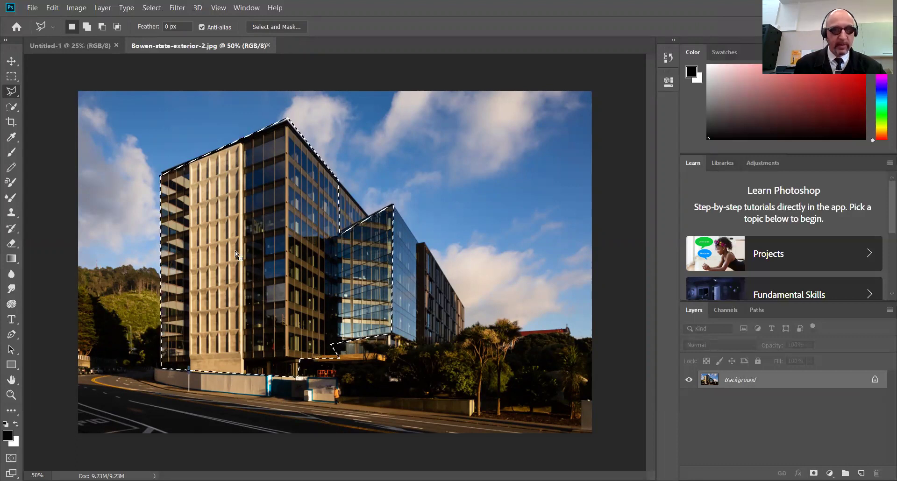
left_click(49, 9)
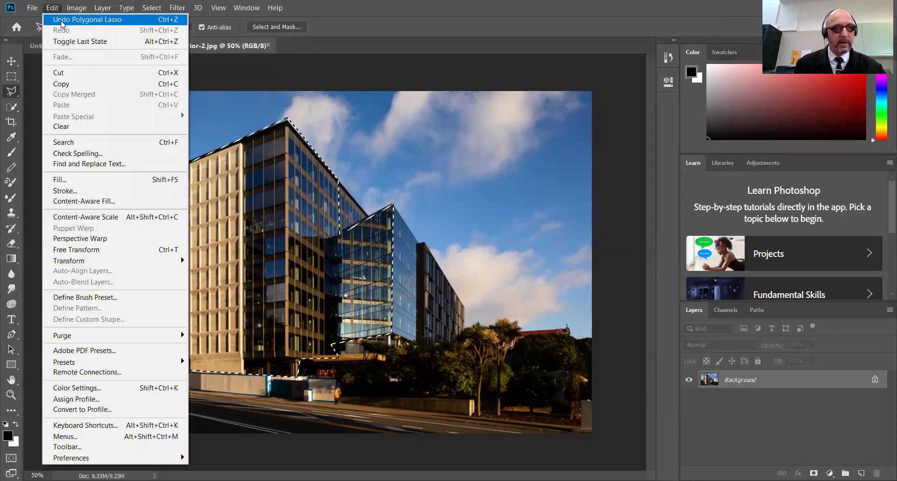
left_click(77, 85)
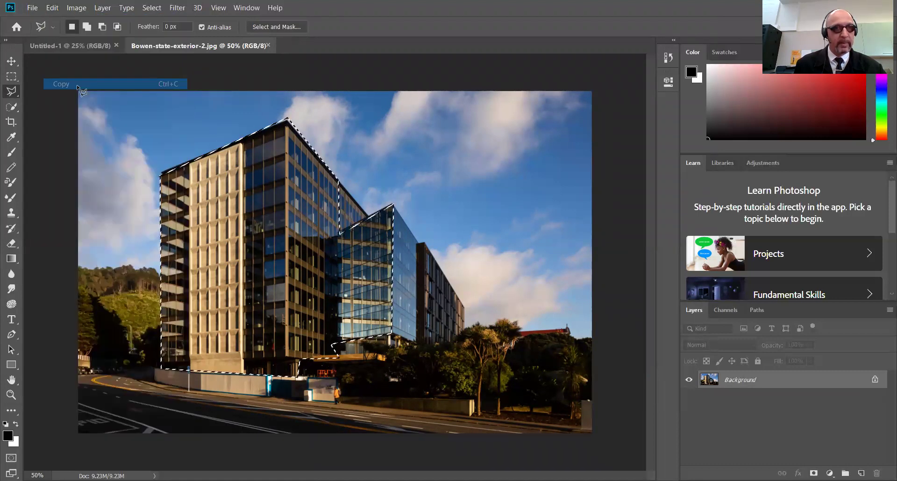
Paste the copied building into the Untitled-1 canvas as a new layer
left_click(74, 45)
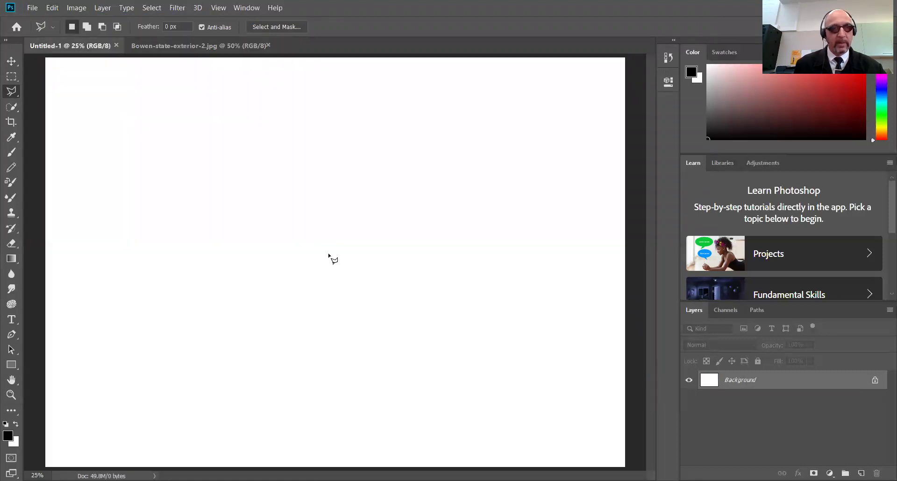
left_click(54, 12)
left_click(79, 105)
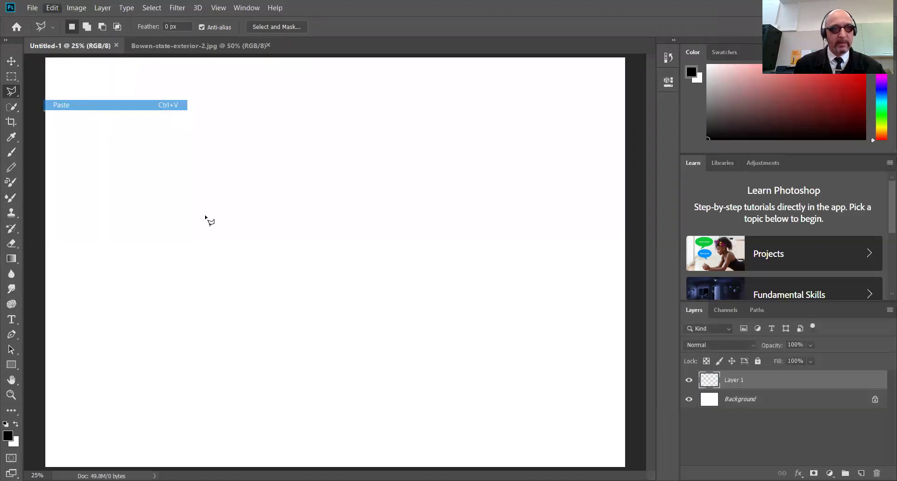
Free Transform the building to about 277%, centre it, and commit
left_click(11, 62)
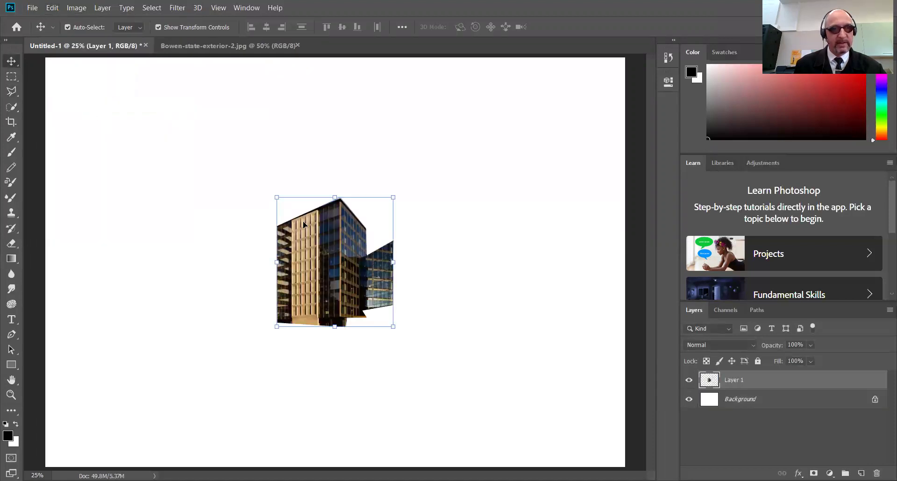
left_click_drag(180, 146, 169, 78)
left_click_drag(392, 326, 517, 425)
mouse_move(347, 357)
left_mouse_down()
mouse_move(368, 348)
mouse_move(350, 356)
left_mouse_up()
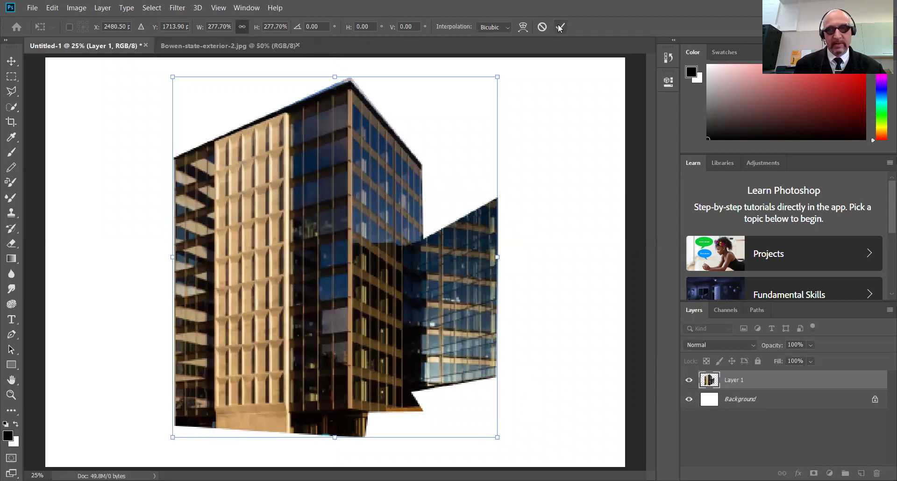
left_click(559, 27)
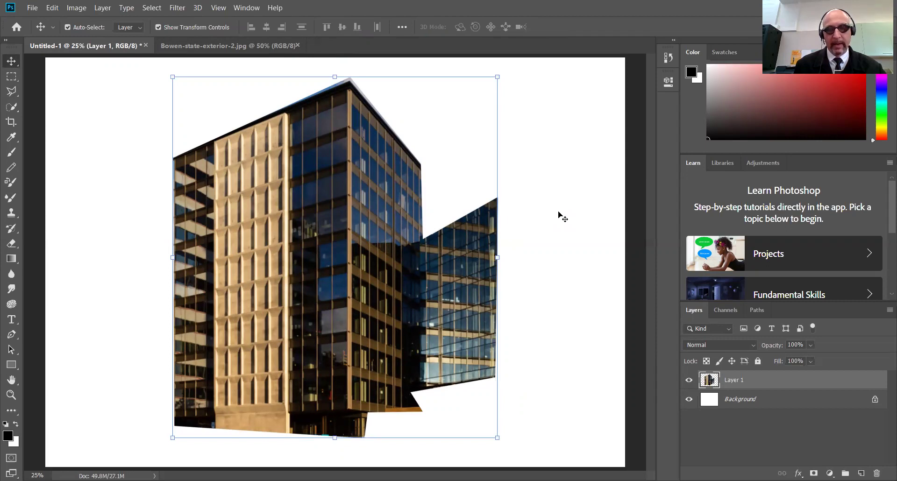
Add Layer 2 from the Layers panel menu and drag it below Layer 1
left_click(888, 310)
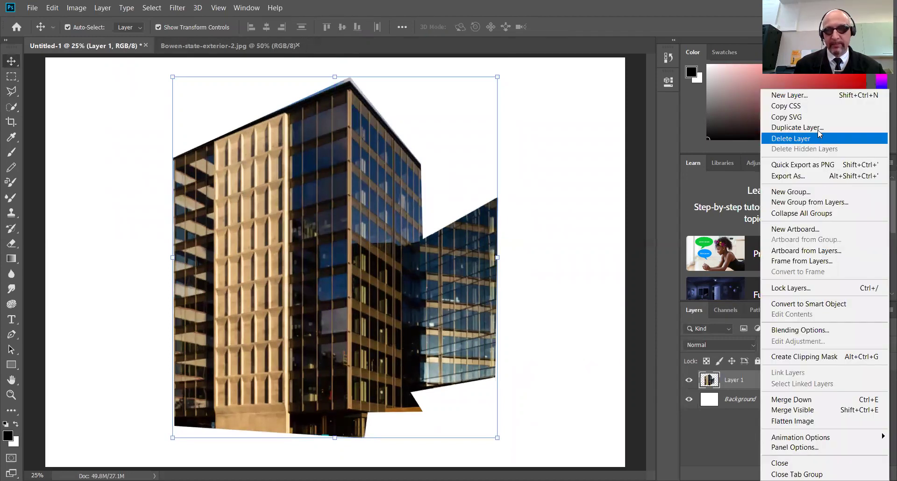
left_click(805, 96)
left_click_drag(791, 383, 793, 410)
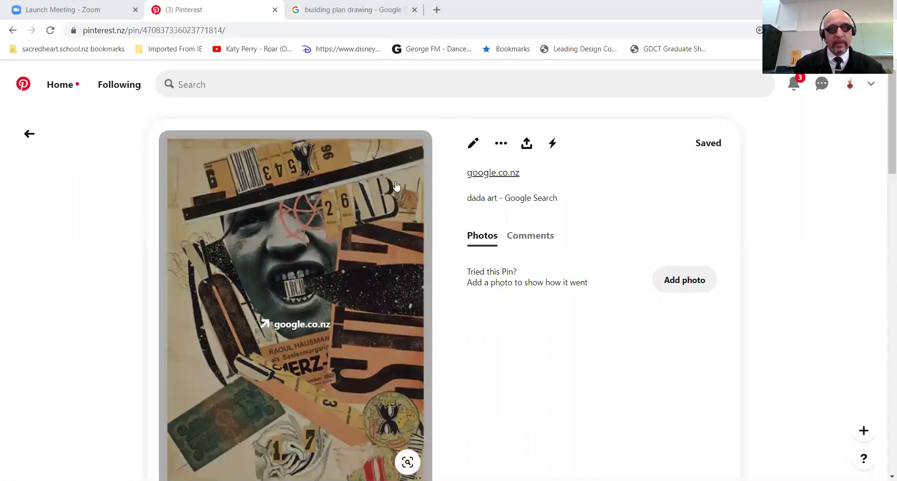
Filter the 'building plan drawing' image results to Large size
key("ctrl+Tab")
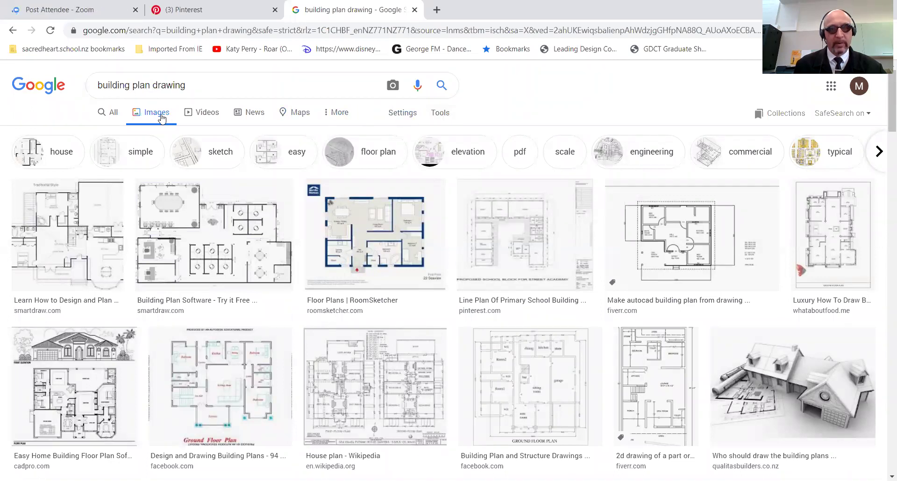
left_click(442, 113)
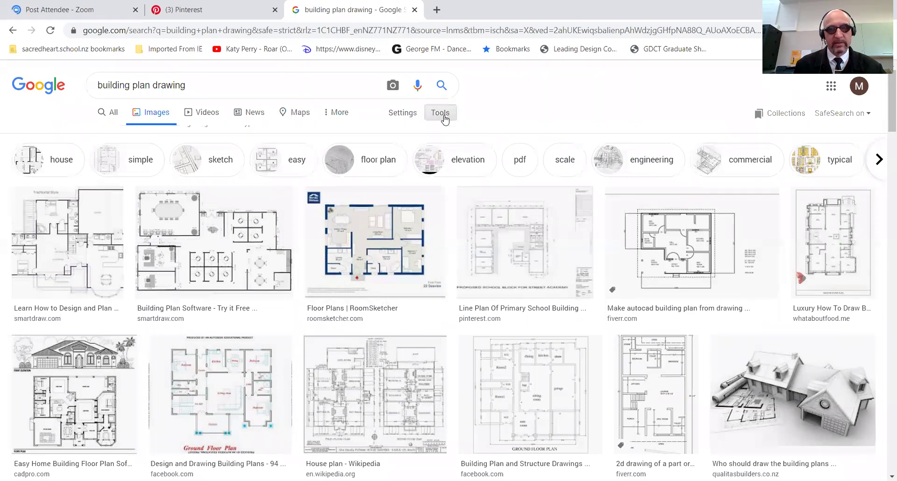
left_click(114, 135)
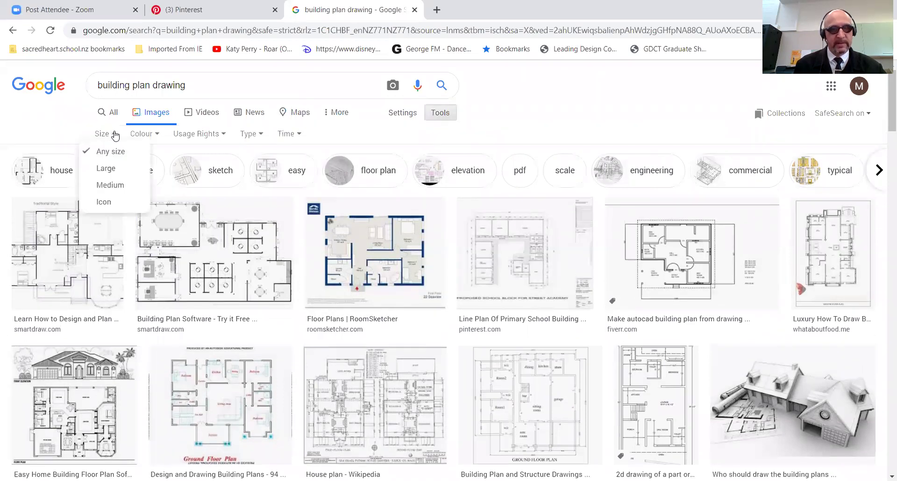
left_click(105, 168)
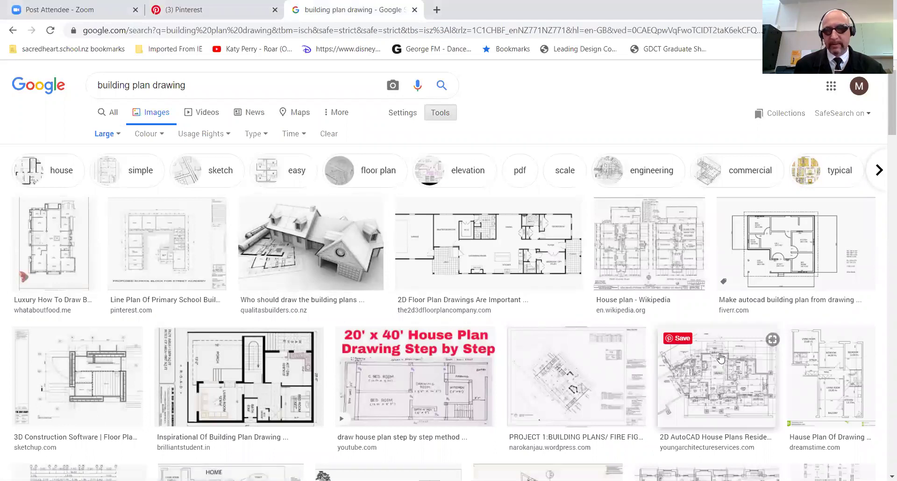
Copy the House plan - Wikipedia floor-plan image and return to Photoshop
left_click(656, 266)
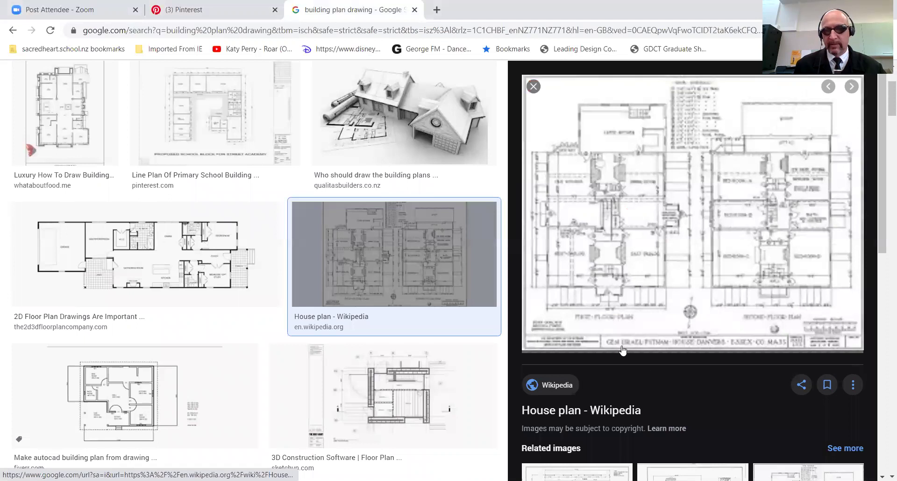
right_click(634, 233)
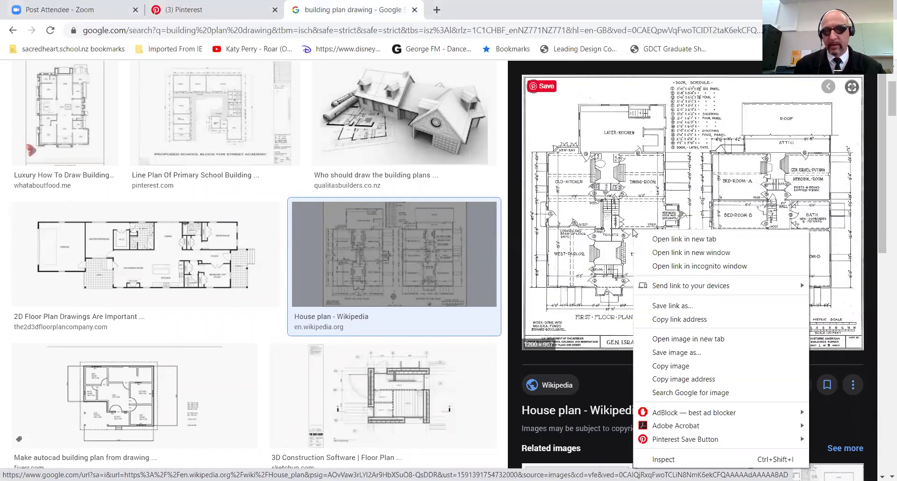
left_click(680, 363)
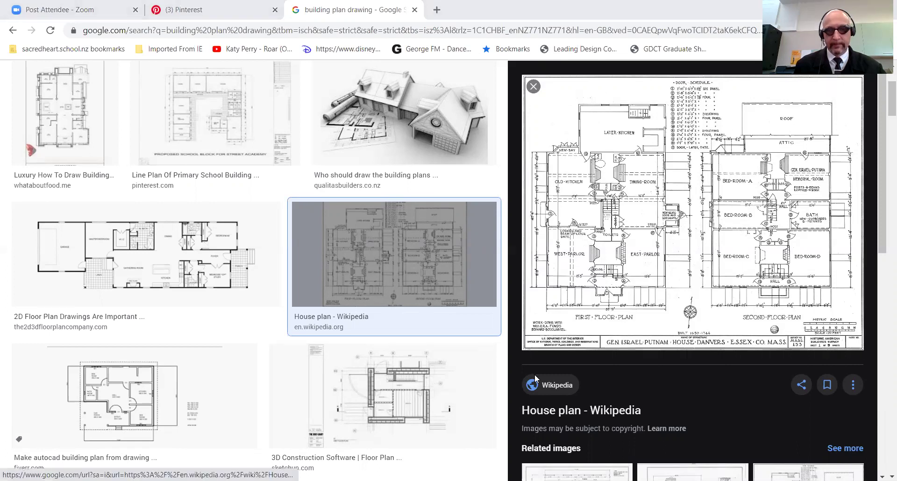
key("alt+Tab")
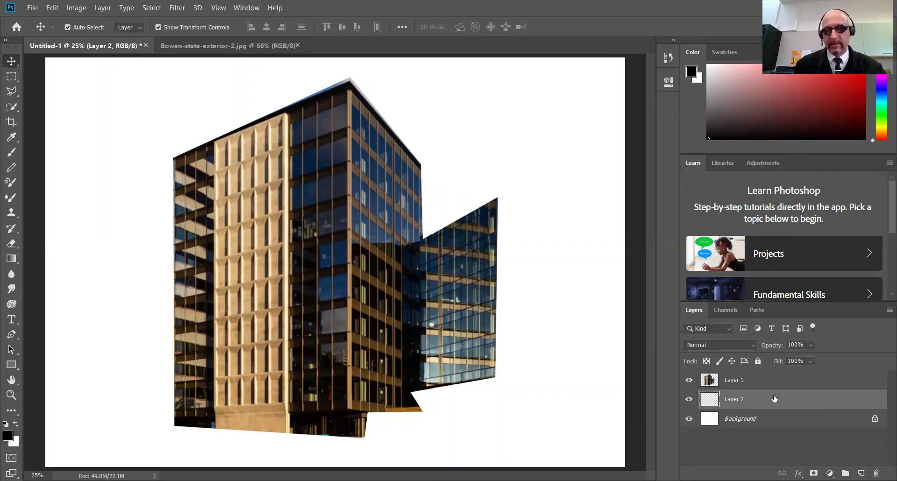
Paste the floor plan onto Layer 2, scale it to about 259%, and shift it up-right
left_click(53, 9)
left_click(70, 104)
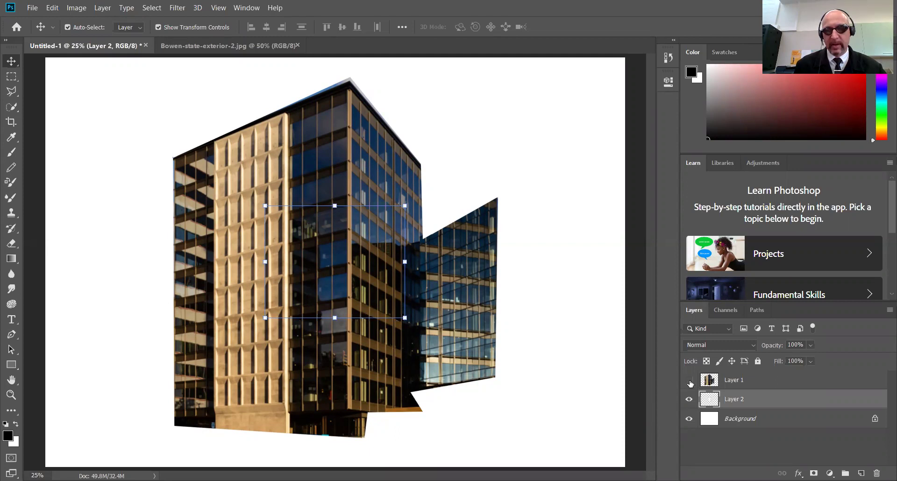
left_click(690, 381)
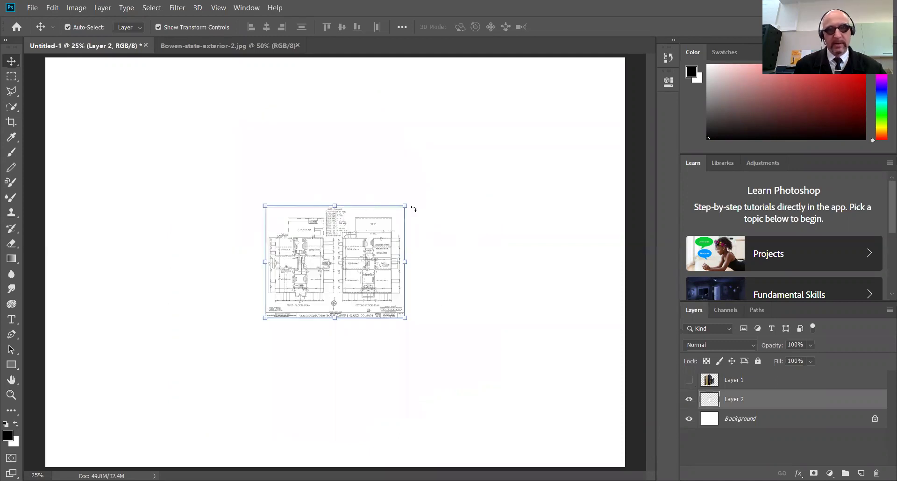
left_click_drag(438, 182, 555, 84)
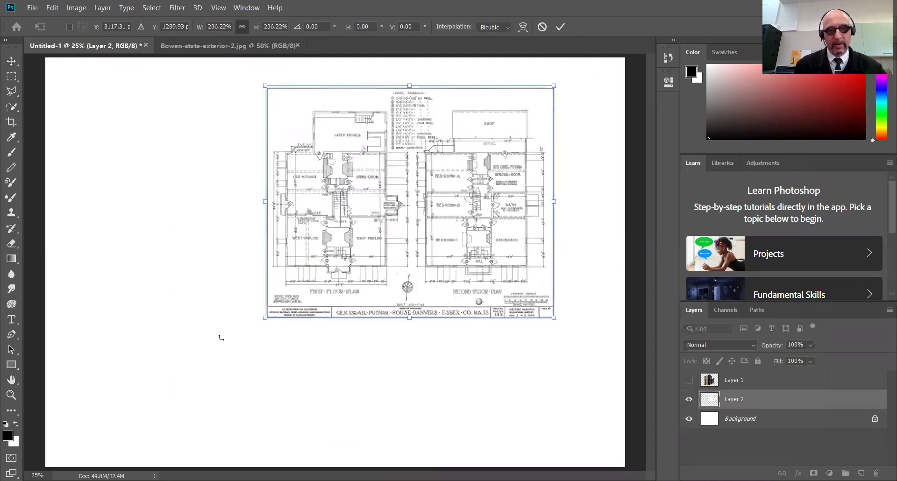
left_click_drag(250, 338, 176, 396)
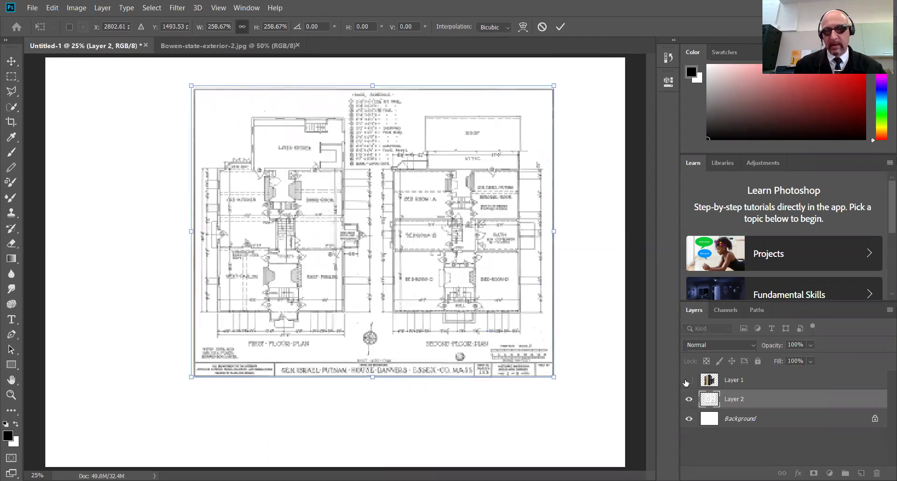
left_click(688, 381)
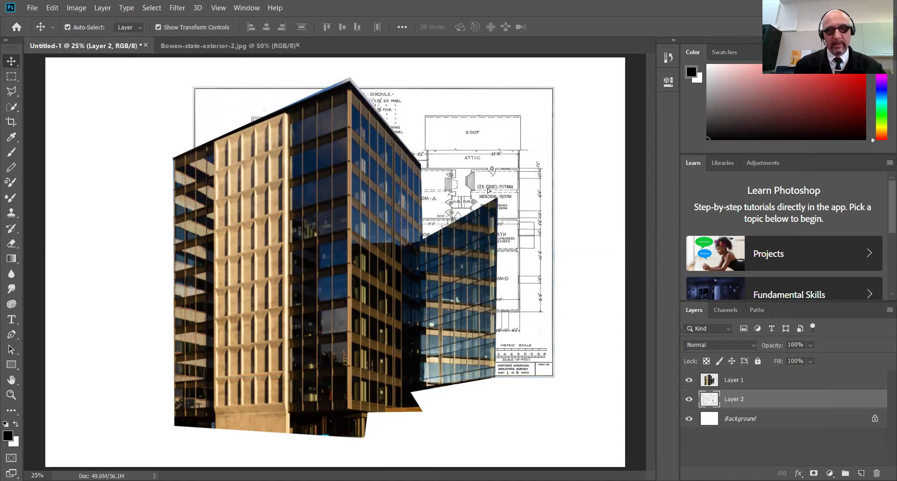
left_click_drag(488, 190, 534, 170)
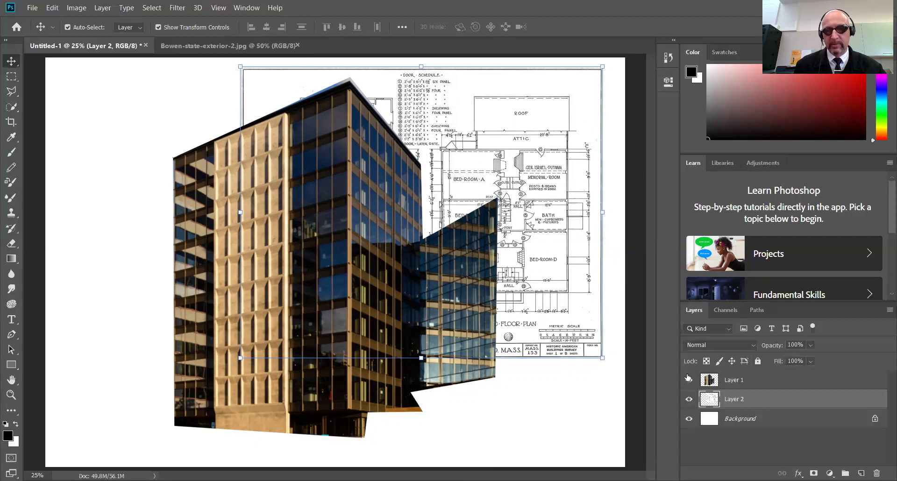
Merge Visible to flatten the collage, then choose the Rectangular Marquee tool
left_click(889, 310)
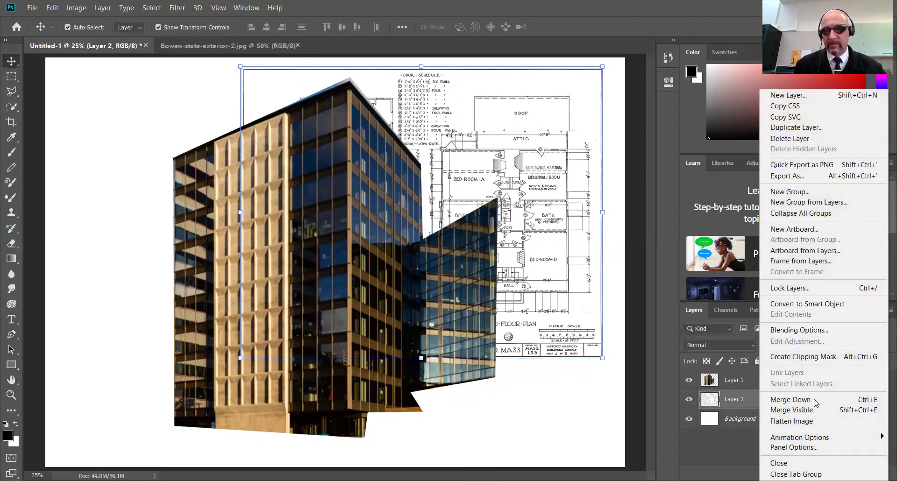
left_click(817, 410)
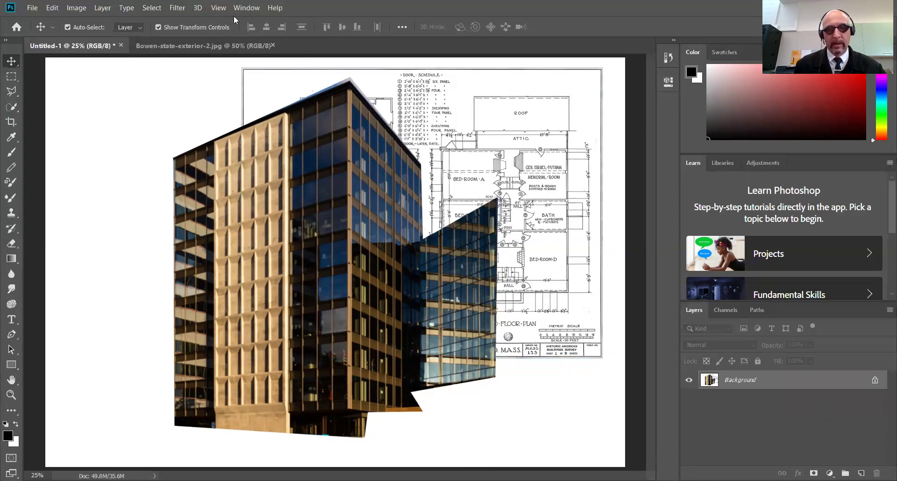
left_click(12, 76)
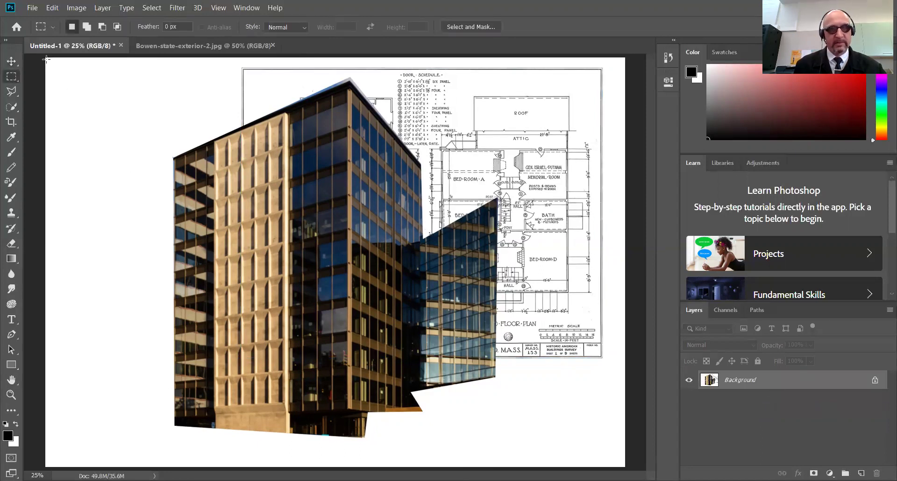